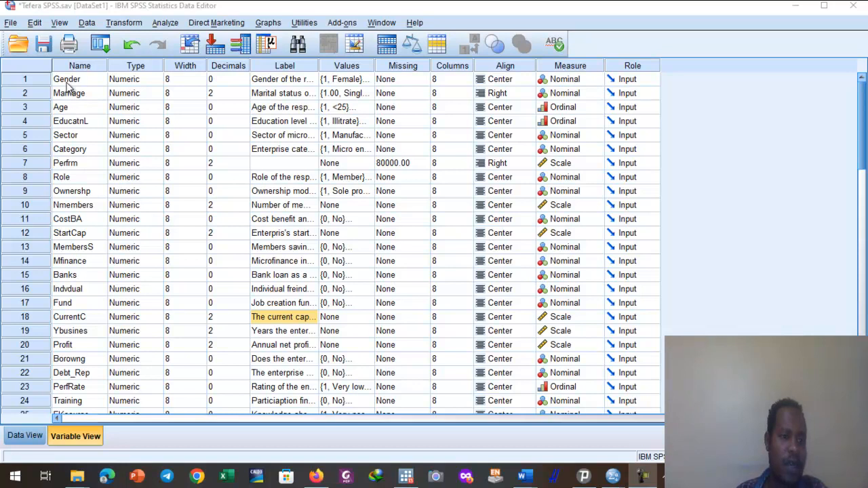
# Review the full list of defined variables and the attributes of the Age variable.
pyautogui.moveTo(68, 80); pyautogui.dragTo(70, 358)
pyautogui.click(124, 122)
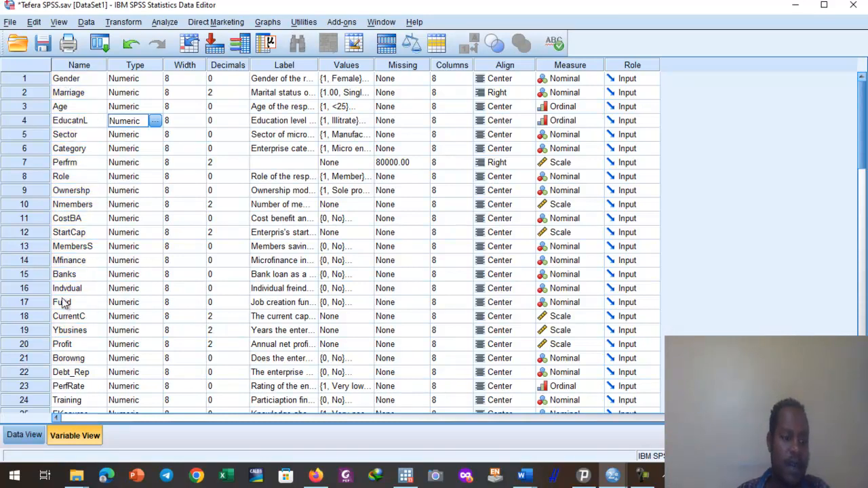
pyautogui.scroll(-4, 62, 303)
pyautogui.scroll(-8, 62, 303)
pyautogui.scroll(1, 62, 303)
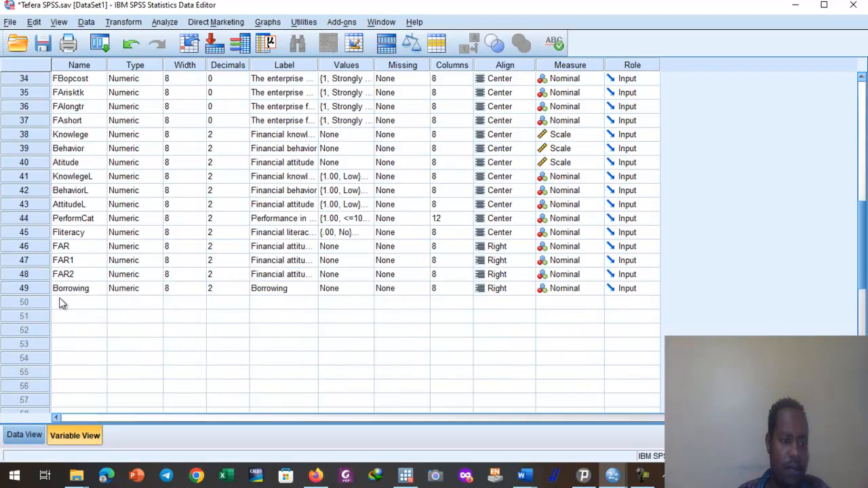
pyautogui.scroll(11, 61, 295)
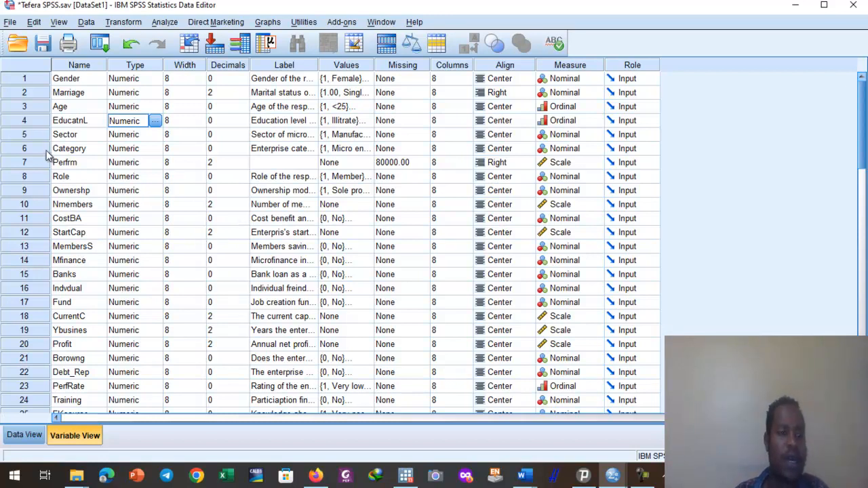
pyautogui.click(36, 107)
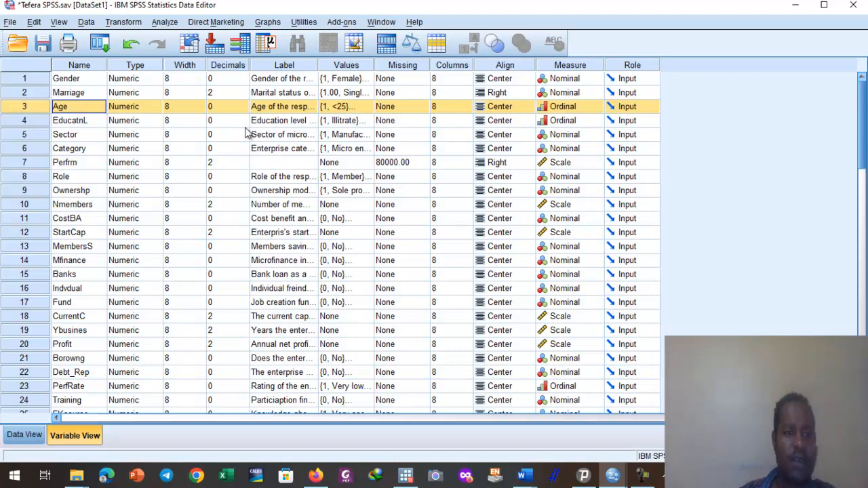
pyautogui.click(403, 137)
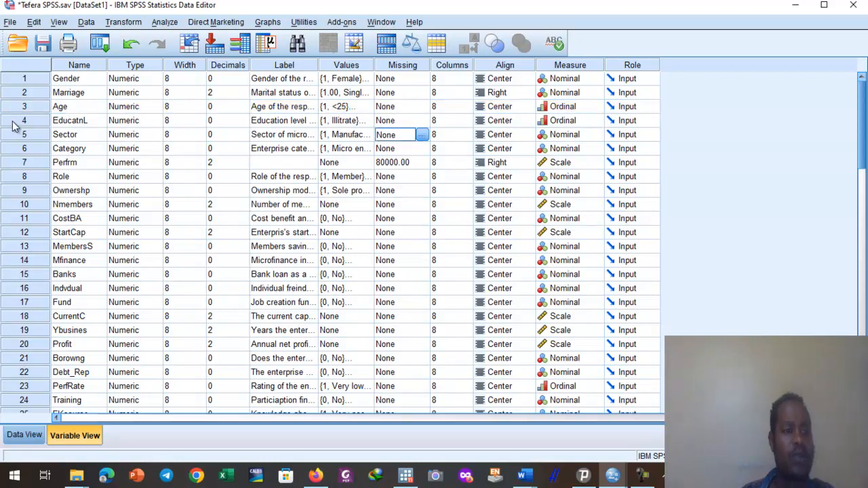
pyautogui.click(79, 109)
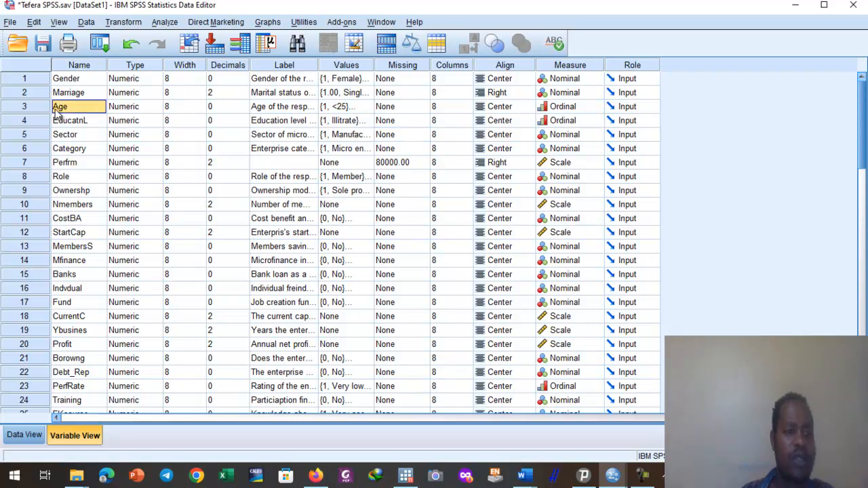
pyautogui.click(145, 106)
pyautogui.click(198, 108)
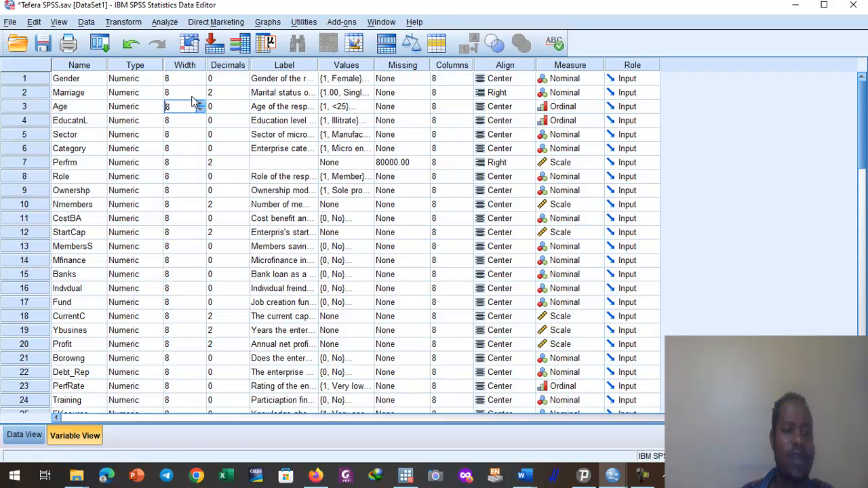
# Insert a new variable directly above Age, between Marriage and Age, and name it xxxxx.
pyautogui.click(36, 110)
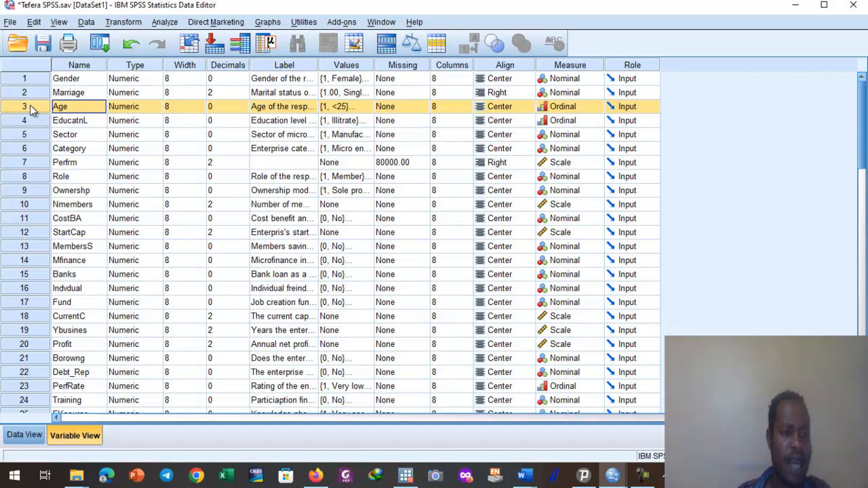
pyautogui.rightClick(33, 106)
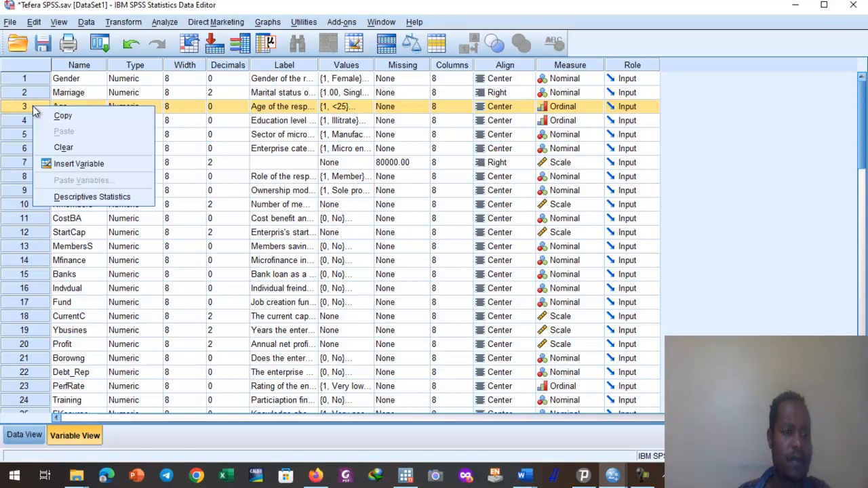
pyautogui.click(62, 164)
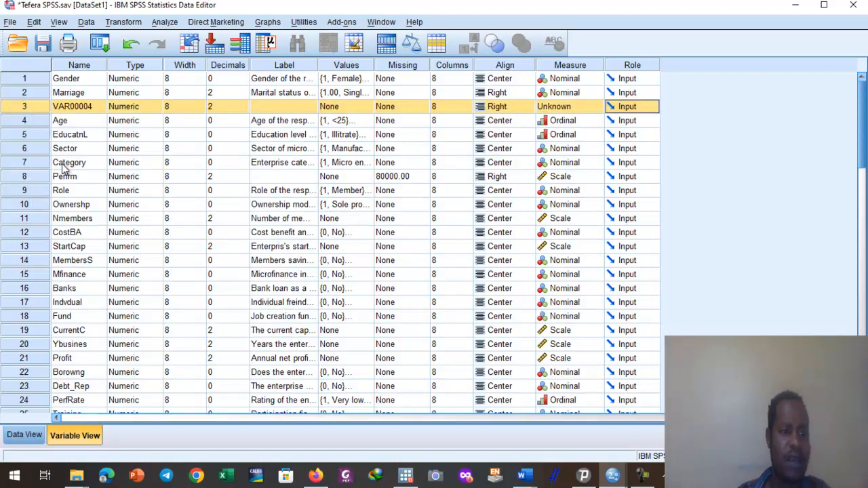
pyautogui.click(70, 109)
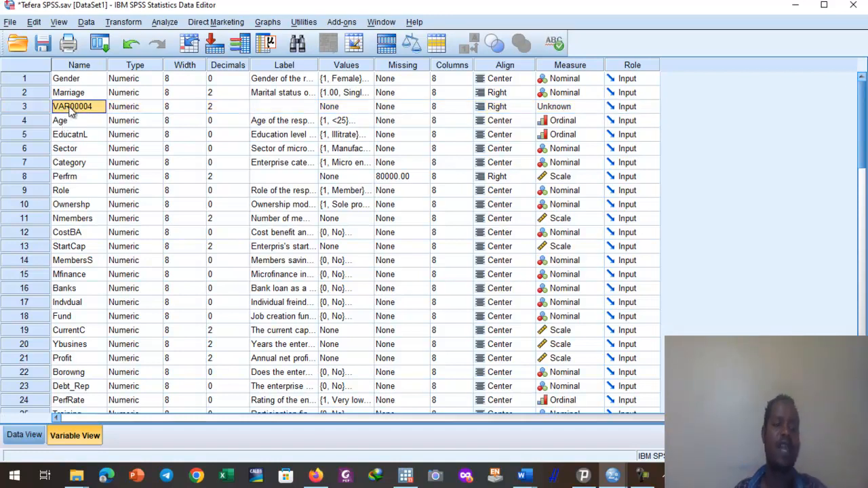
pyautogui.write('xxxxx')
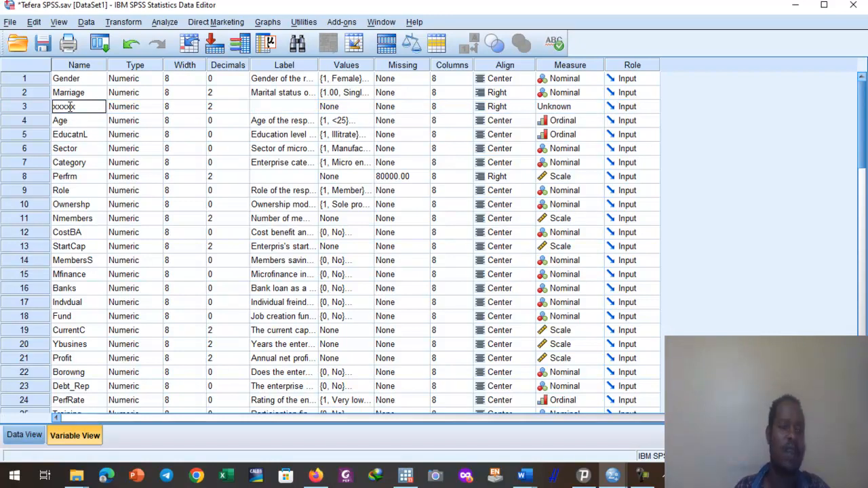
# Give the xxxxx variable a placeholder label made of a string of x characters.
pyautogui.click(242, 109)
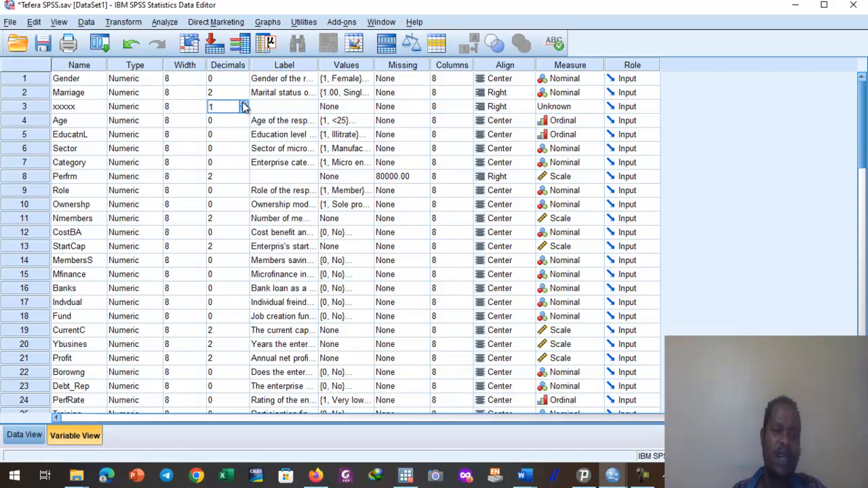
pyautogui.click(299, 110)
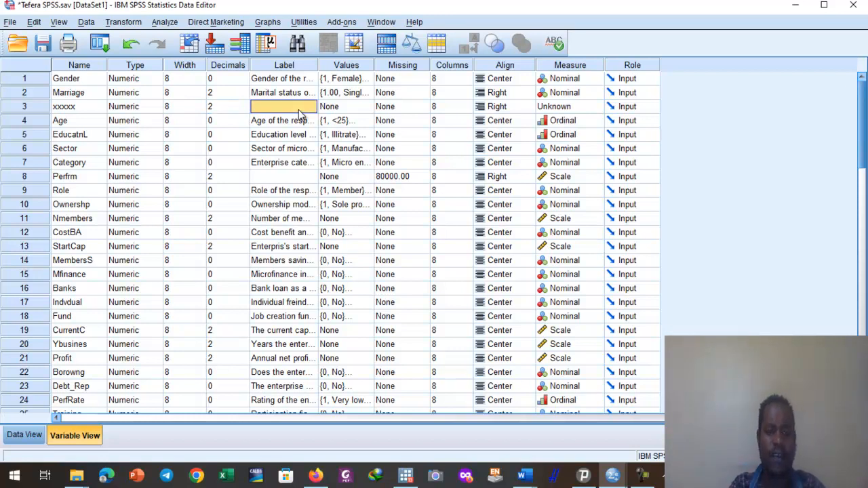
pyautogui.write('xxxxxxxxxxx')
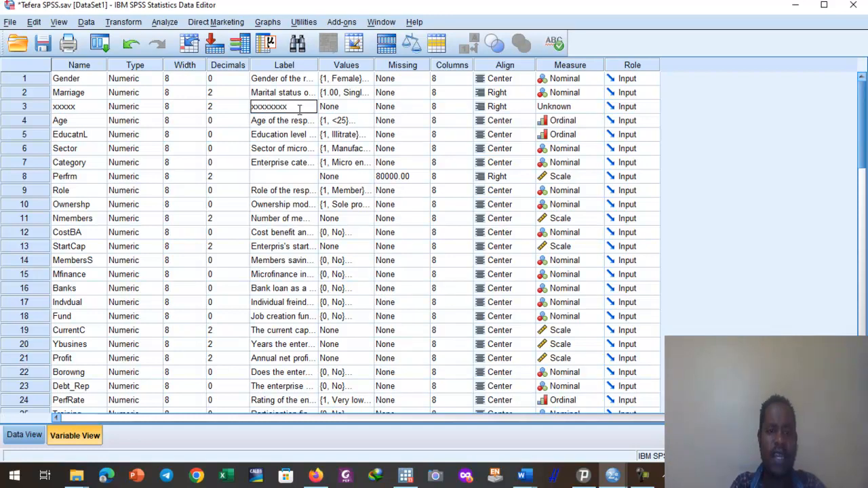
# View the Value Labels settings of the xxxxx variable without defining any labels.
pyautogui.click(361, 109)
pyautogui.click(362, 108)
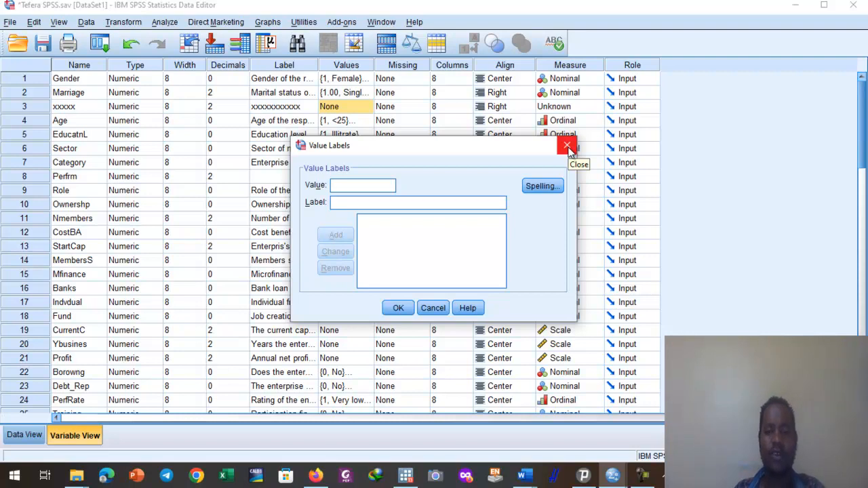
pyautogui.click(568, 147)
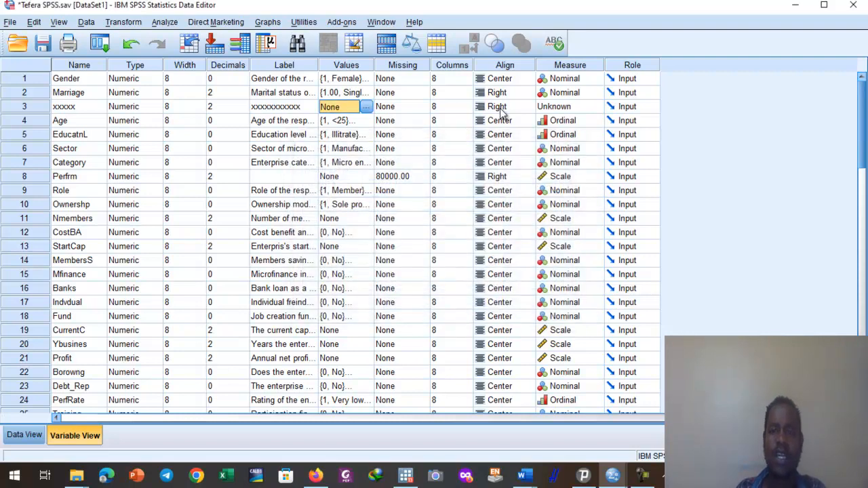
# Set the xxxxx variable's measurement level to Nominal and its alignment to Center.
pyautogui.click(595, 106)
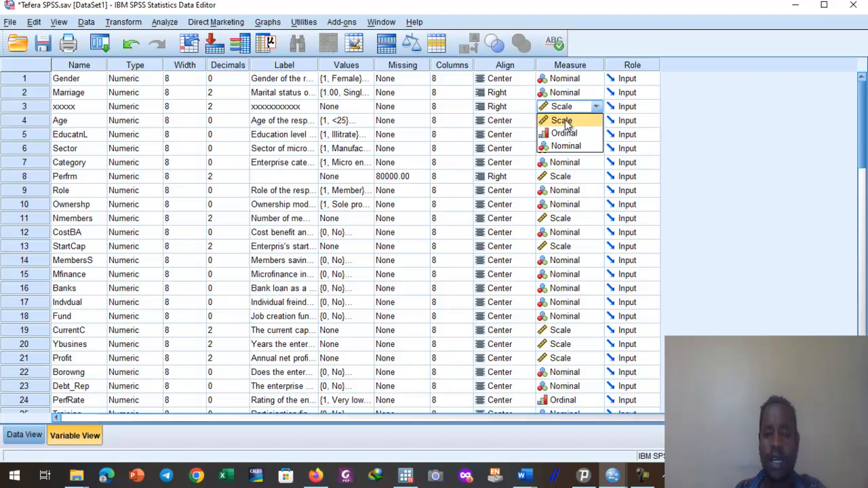
pyautogui.click(563, 121)
pyautogui.click(597, 107)
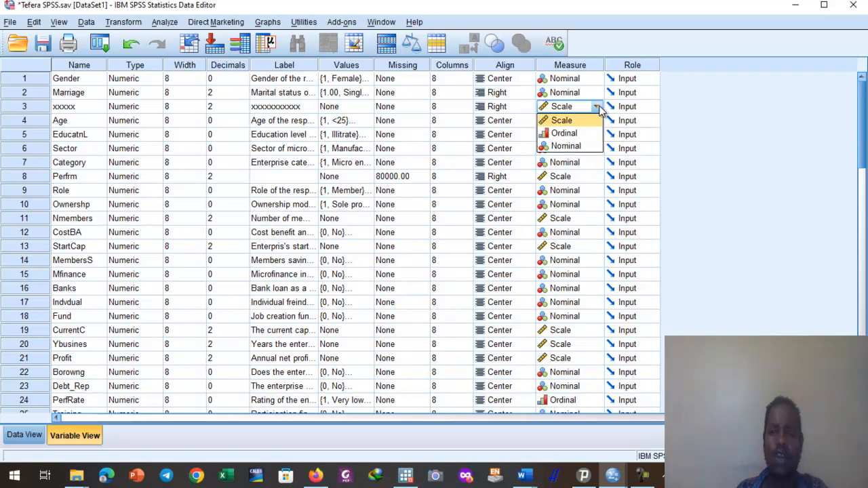
pyautogui.click(566, 134)
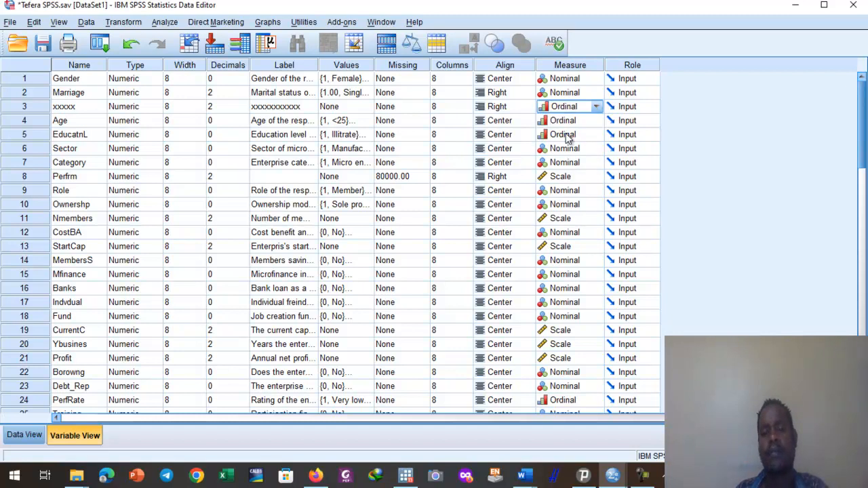
pyautogui.click(595, 107)
pyautogui.click(575, 146)
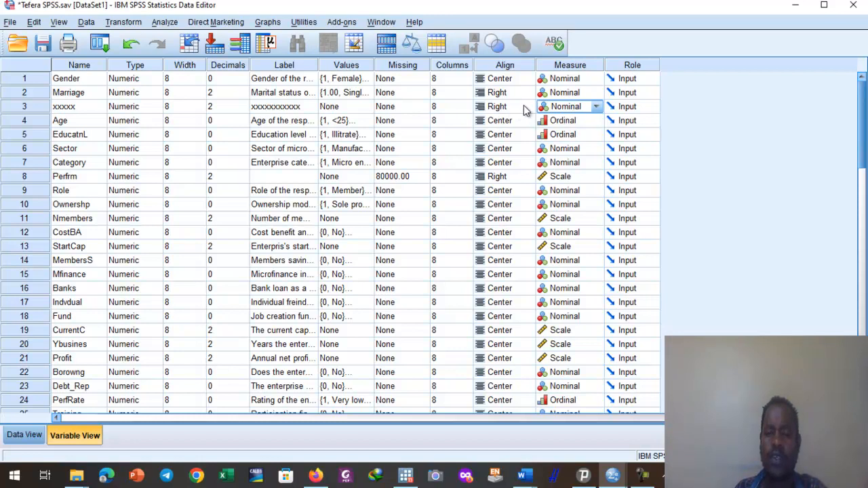
pyautogui.click(528, 109)
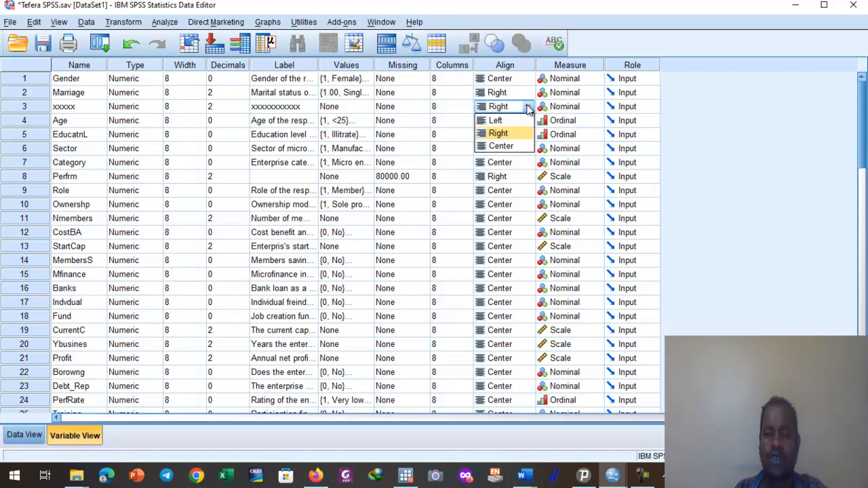
pyautogui.click(502, 146)
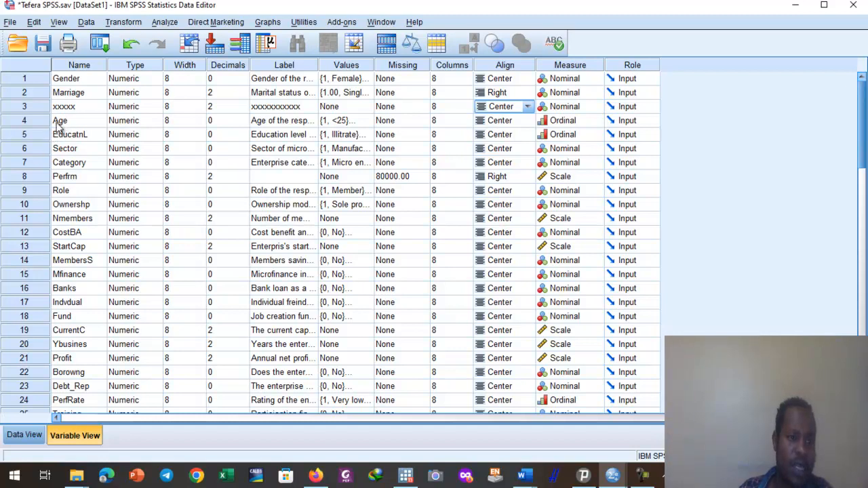
pyautogui.click(24, 121)
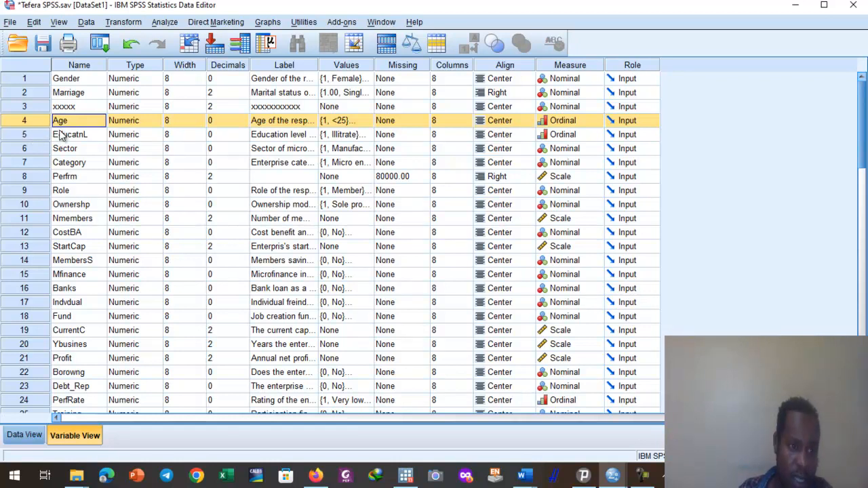
pyautogui.rightClick(19, 122)
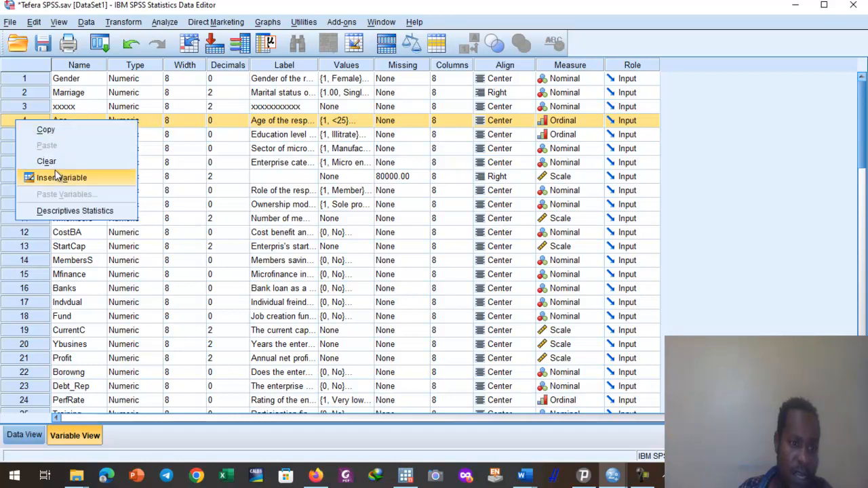
pyautogui.click(71, 120)
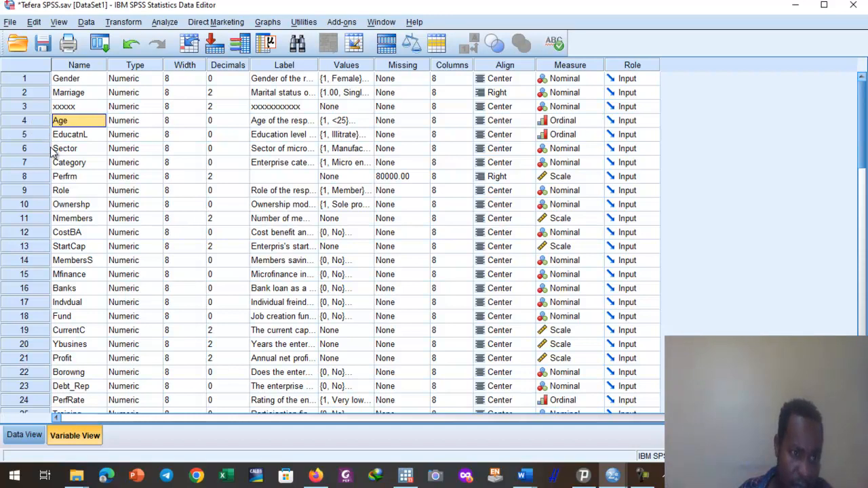
# Insert a new variable directly above EducatnL, between Age and EducatnL, and name it yyyyy.
pyautogui.click(26, 120)
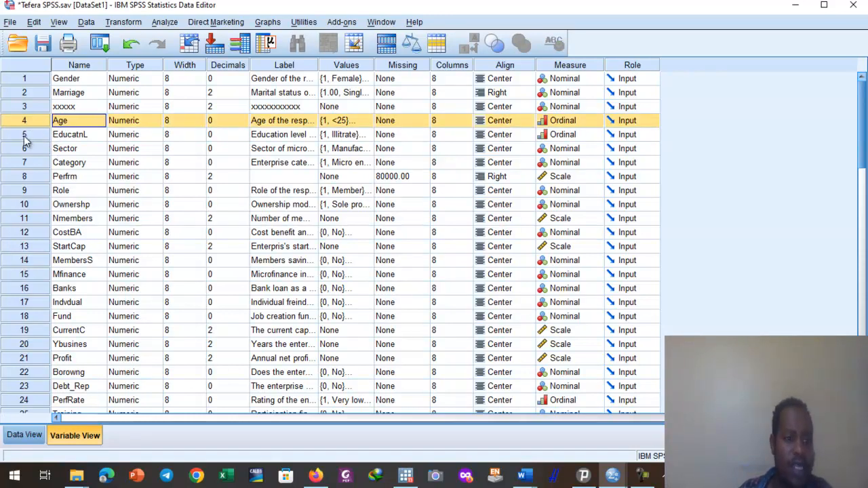
pyautogui.click(24, 135)
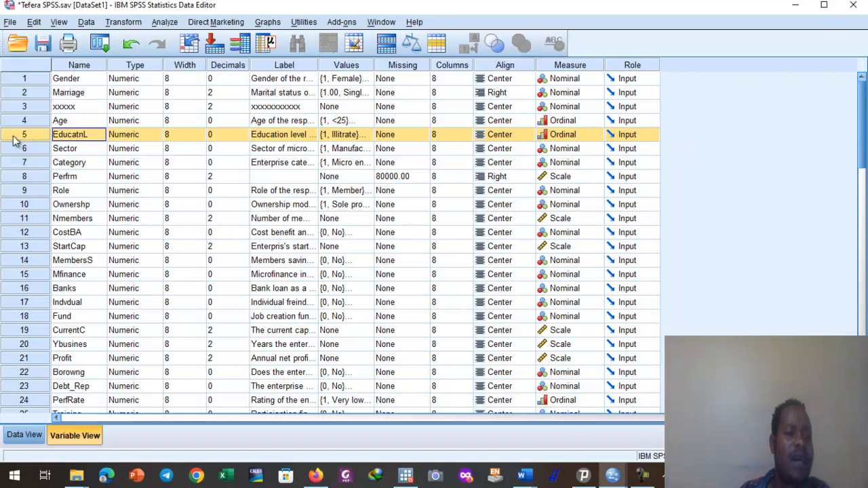
pyautogui.rightClick(37, 138)
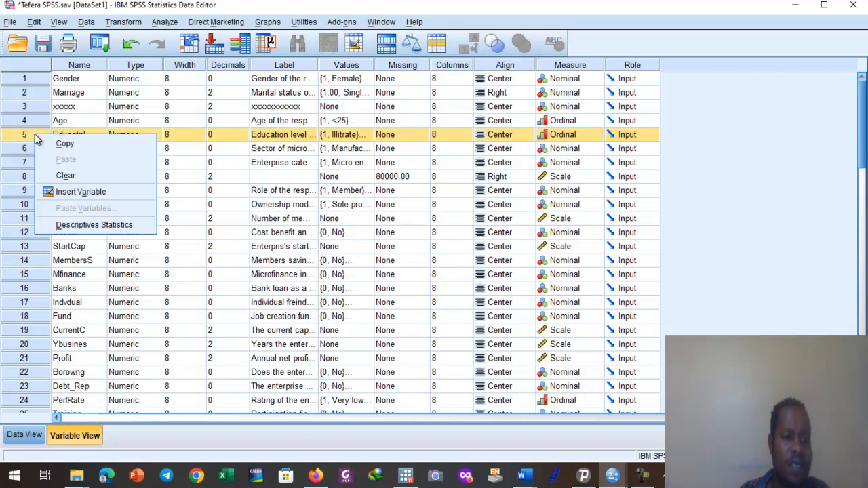
pyautogui.click(81, 191)
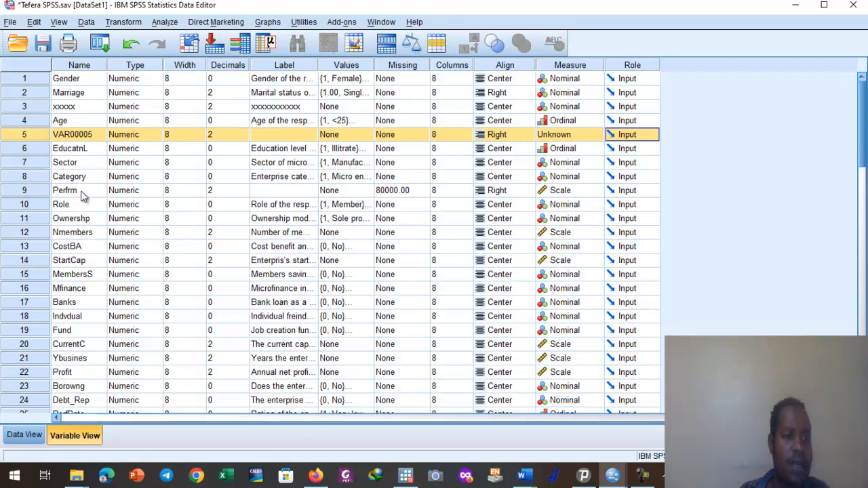
pyautogui.click(61, 135)
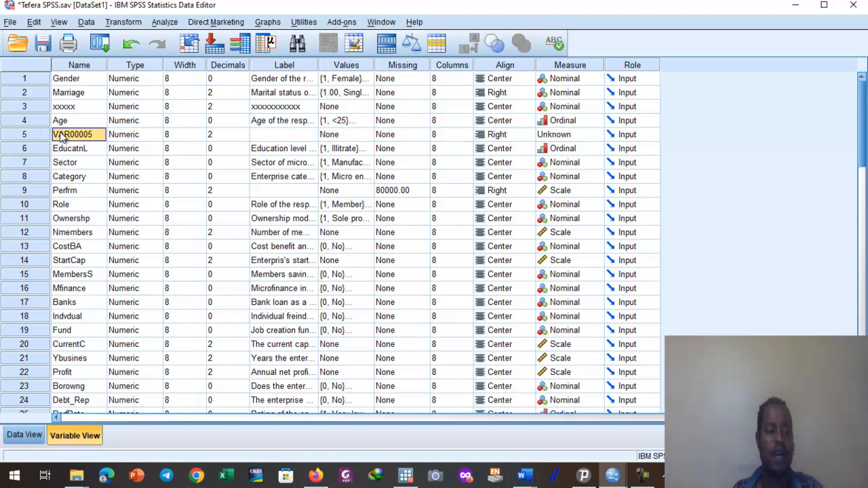
pyautogui.write('yyyyy')
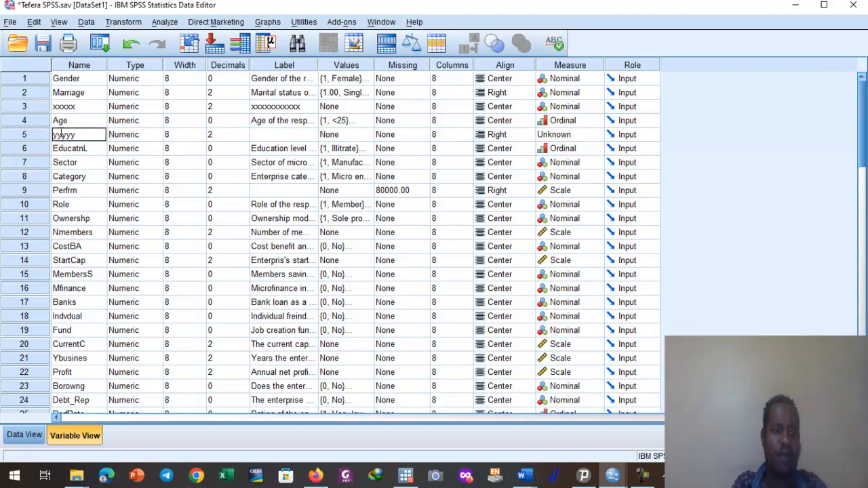
# View the Value Labels settings of the yyyyy variable without defining any labels.
pyautogui.click(298, 135)
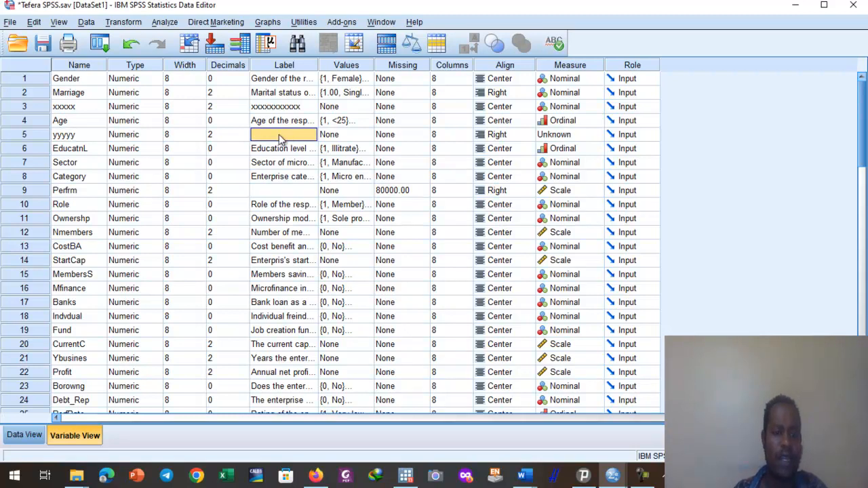
pyautogui.doubleClick(360, 136)
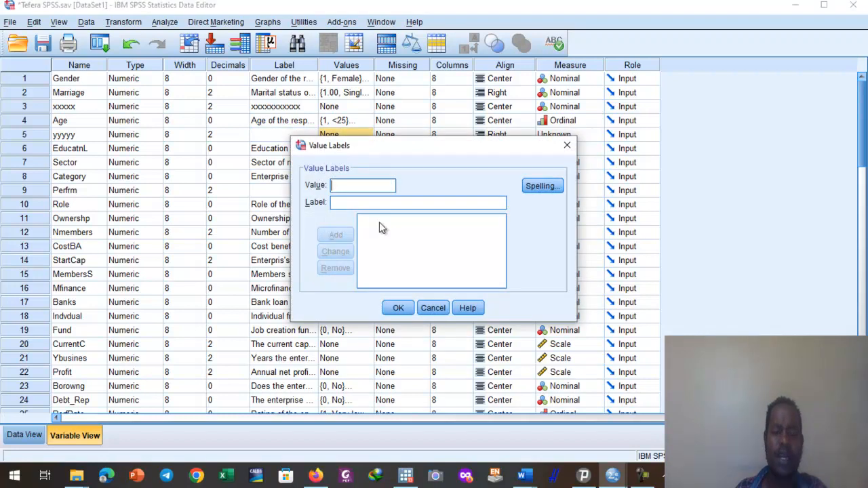
pyautogui.click(568, 148)
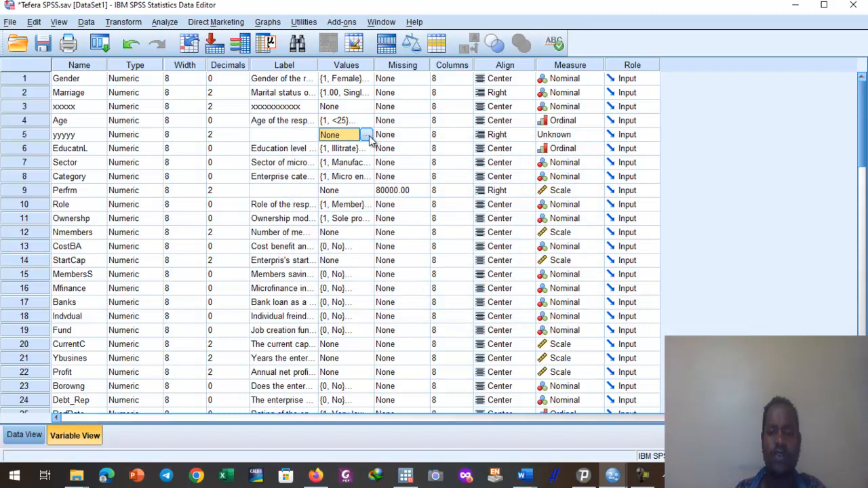
# Set the yyyyy variable's alignment to Center and its measurement level to Ordinal.
pyautogui.click(525, 135)
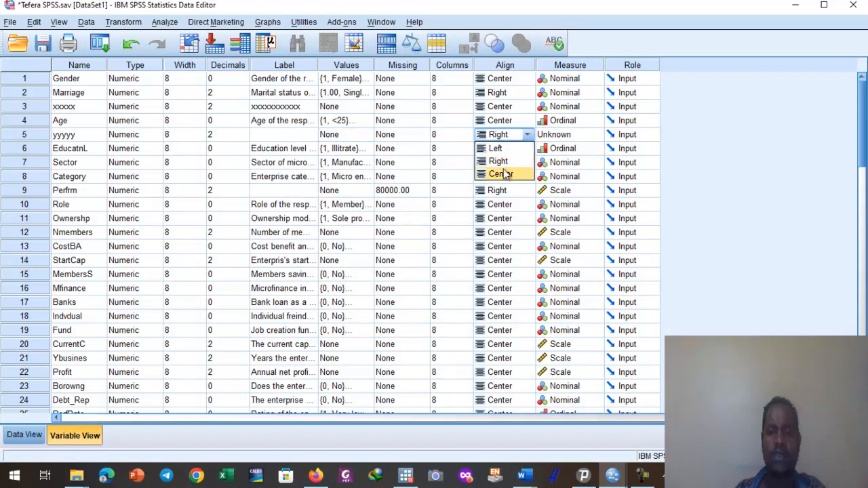
pyautogui.click(500, 174)
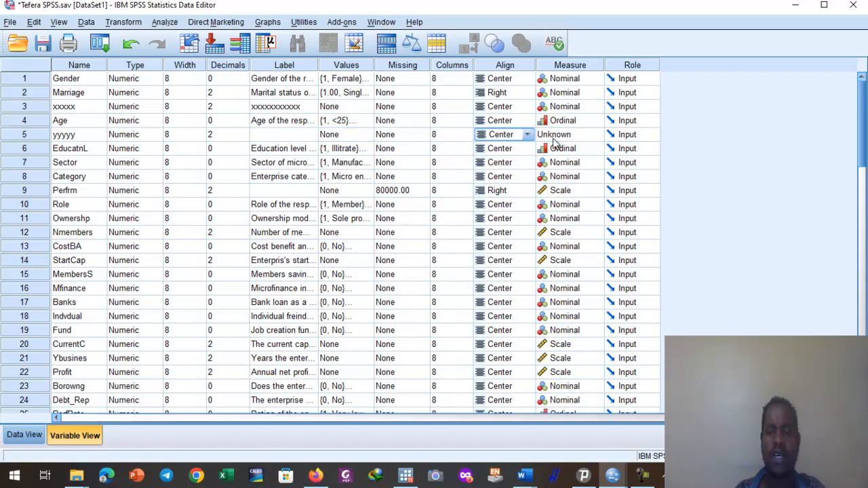
pyautogui.click(595, 136)
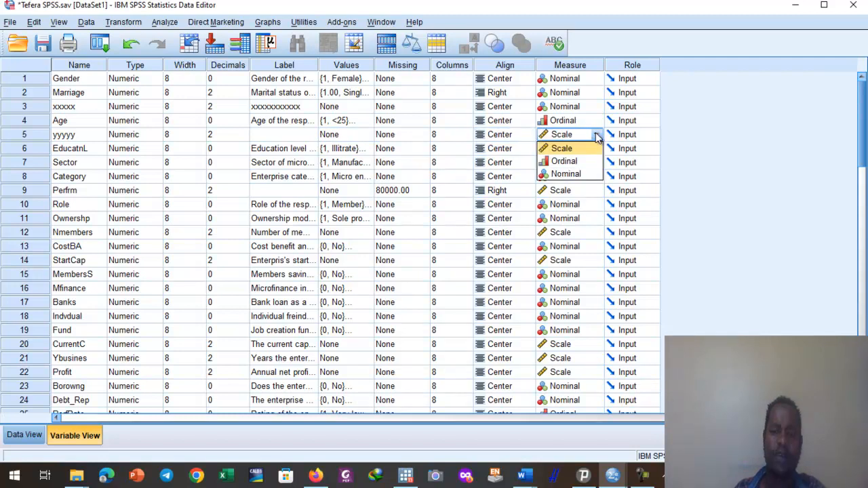
pyautogui.click(570, 166)
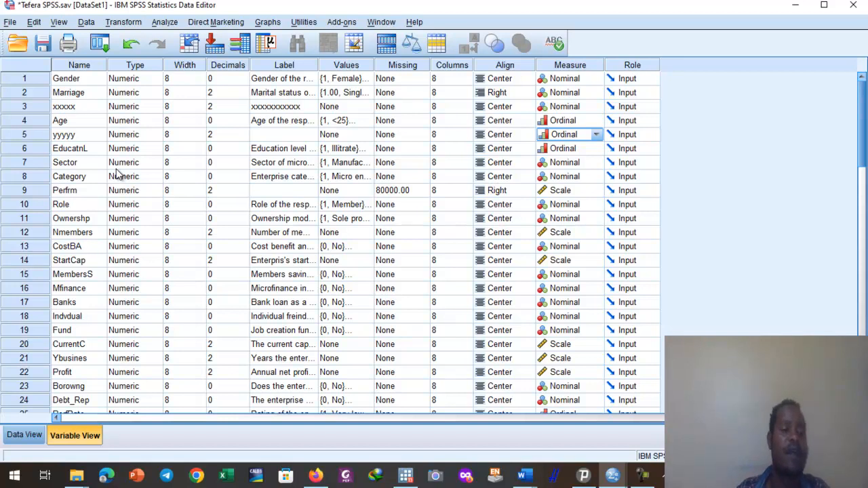
# Delete the xxxxx variable between Marriage and Age from the variable list.
pyautogui.click(26, 105)
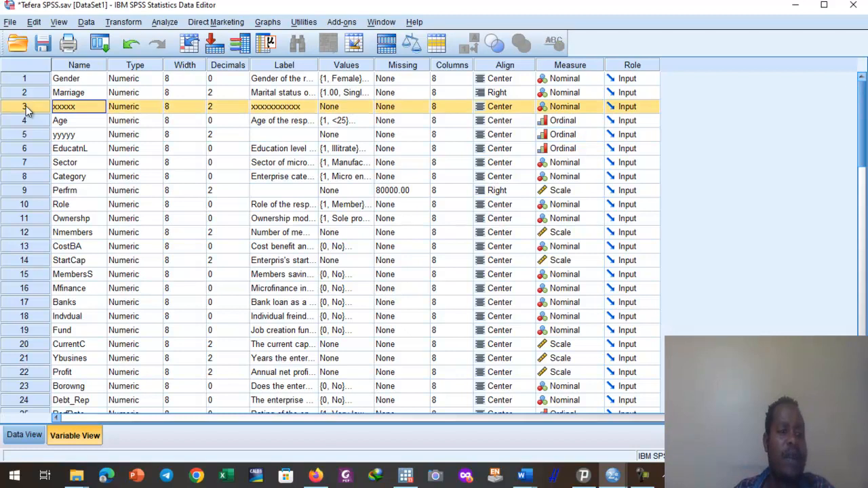
pyautogui.click(66, 124)
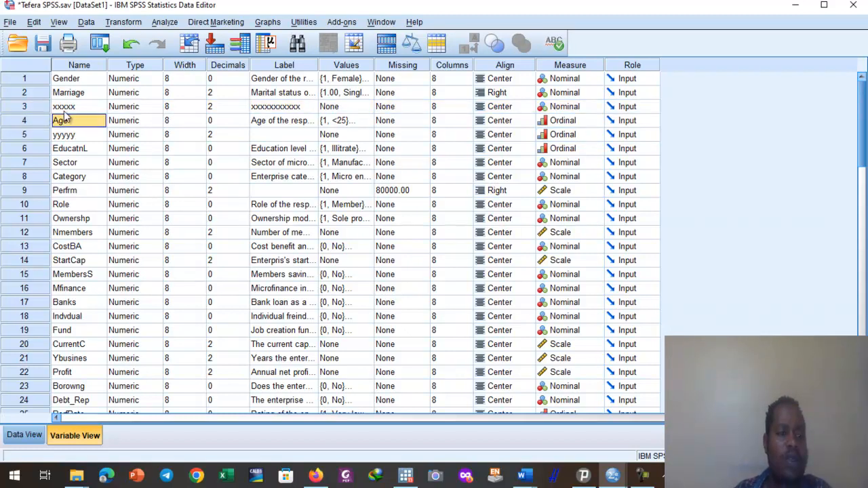
pyautogui.click(64, 109)
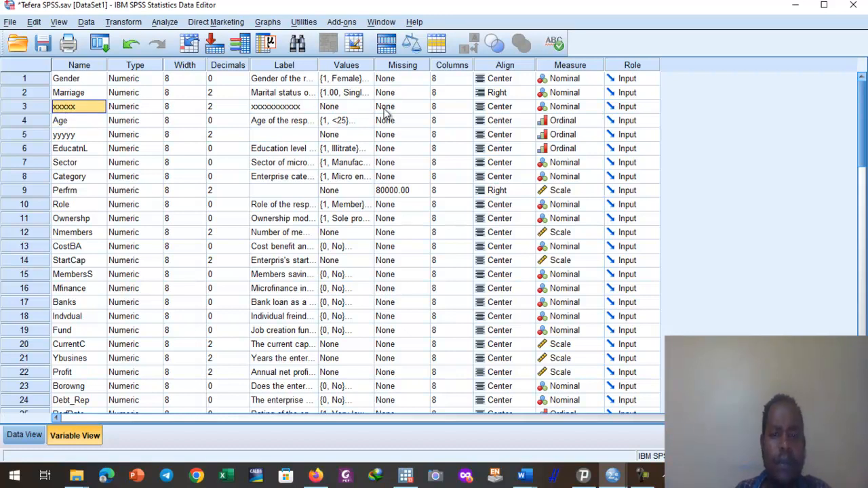
pyautogui.click(23, 108)
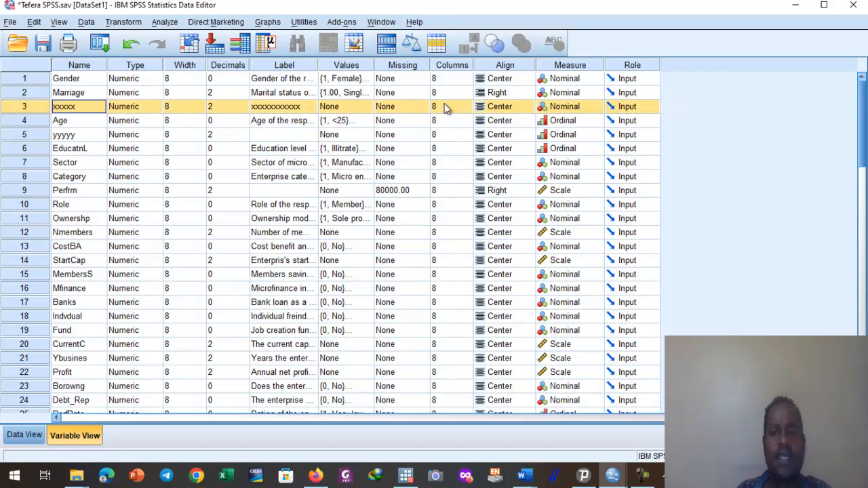
pyautogui.rightClick(35, 106)
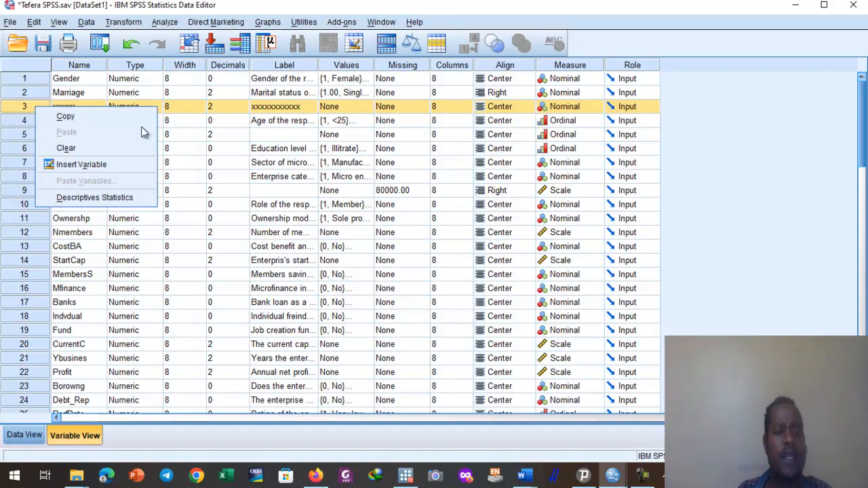
pyautogui.click(68, 148)
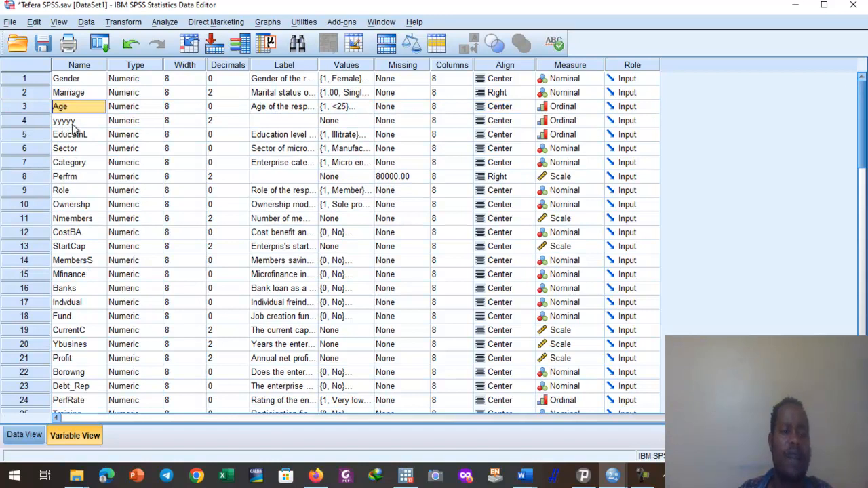
# Remove the yyyyy variable between Age and EducatnL from the variable list.
pyautogui.click(24, 121)
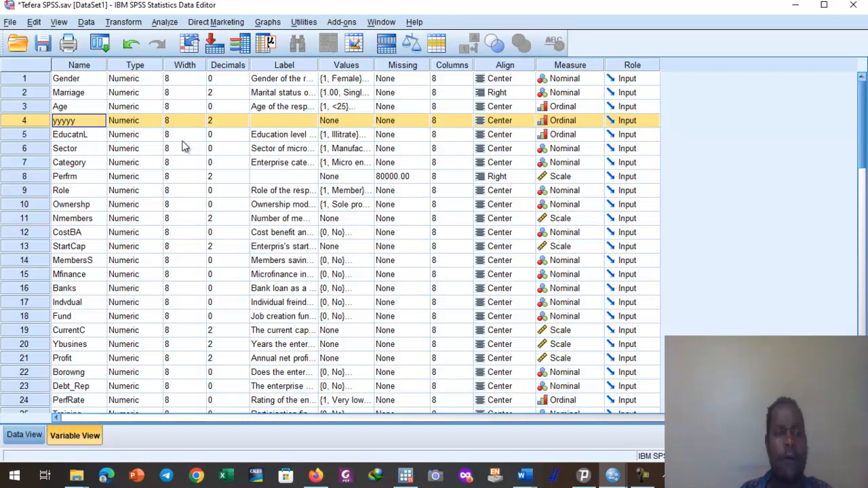
pyautogui.rightClick(19, 119)
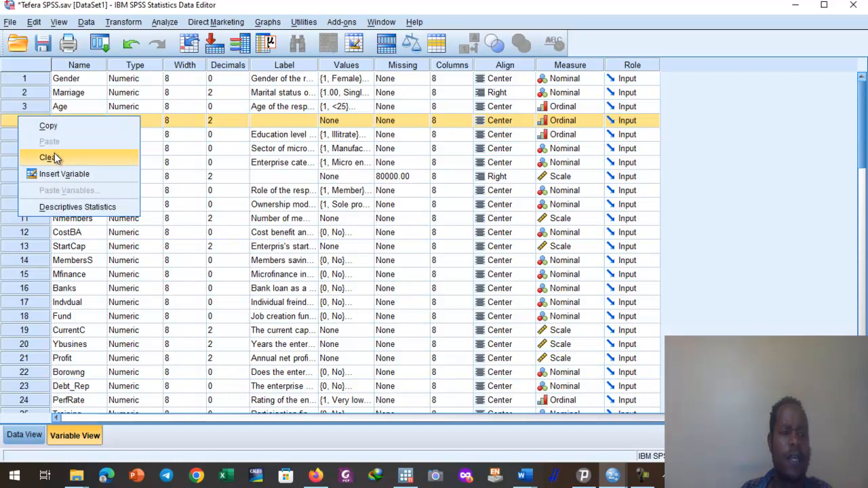
pyautogui.click(55, 157)
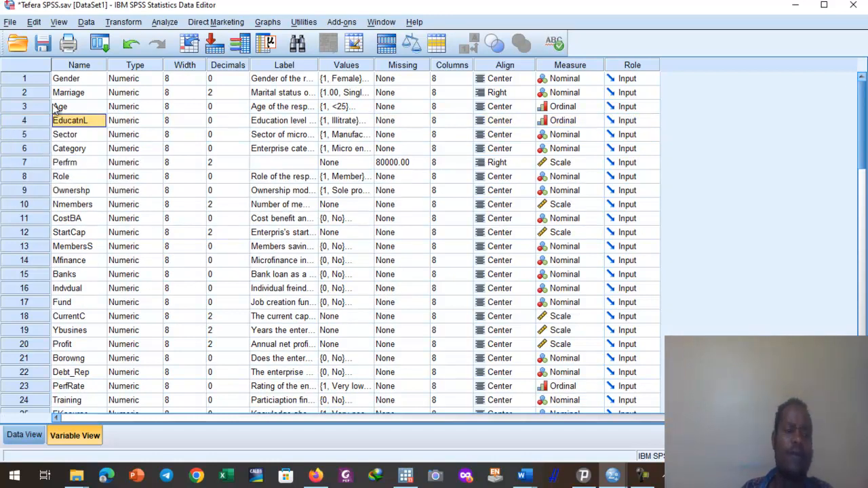